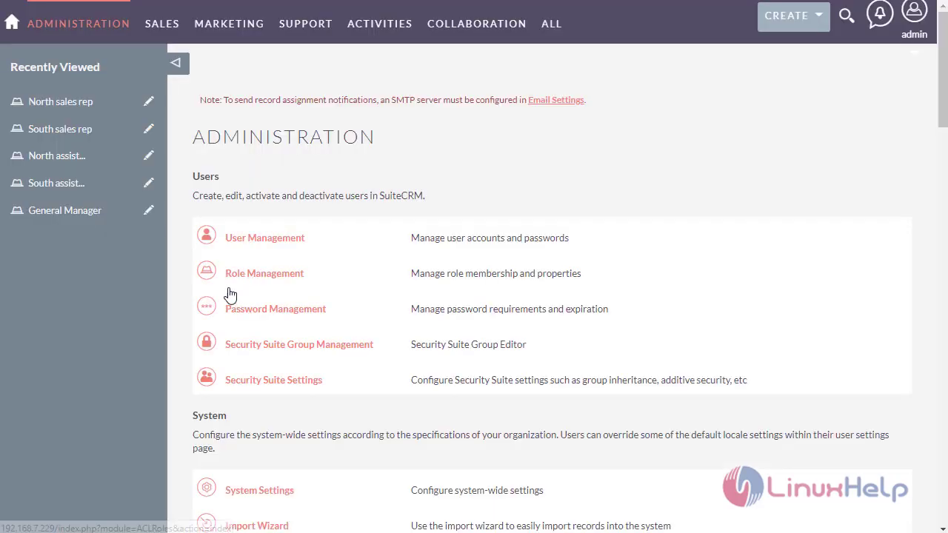
- Open Role Management to list the five existing sales rep and manager roles
{"action": "left_click", "coordinate": [231, 276]}
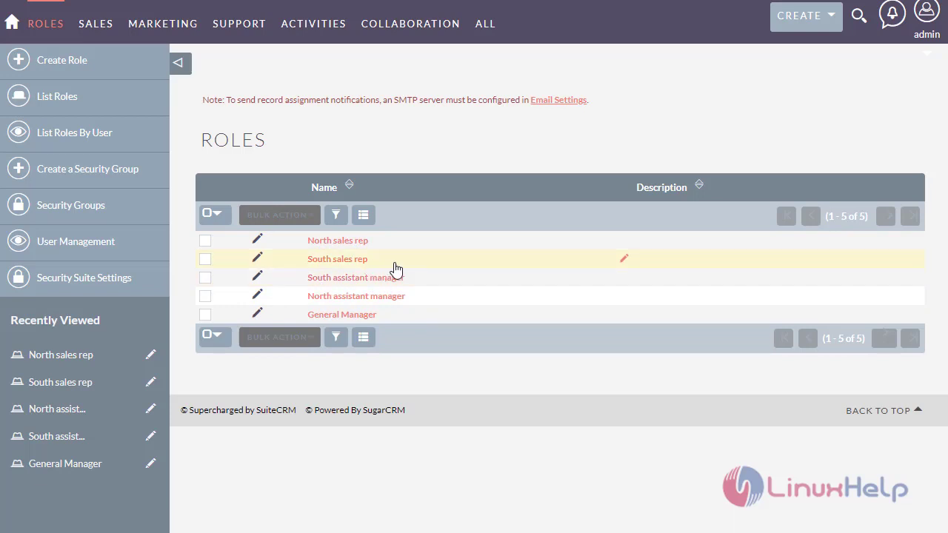
- Go to Admin > Security Suite Group Management and begin a new security group
{"action": "left_click", "coordinate": [928, 37]}
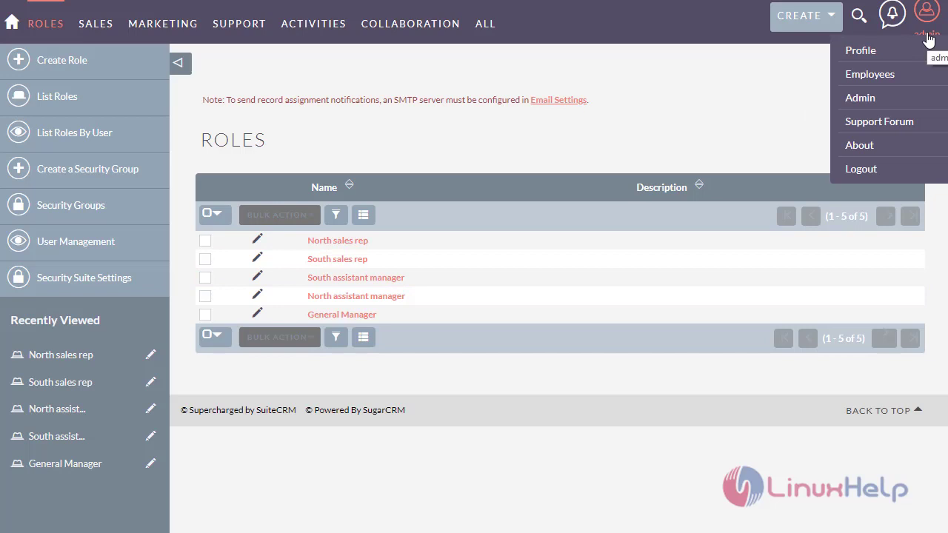
{"action": "left_click", "coordinate": [861, 104]}
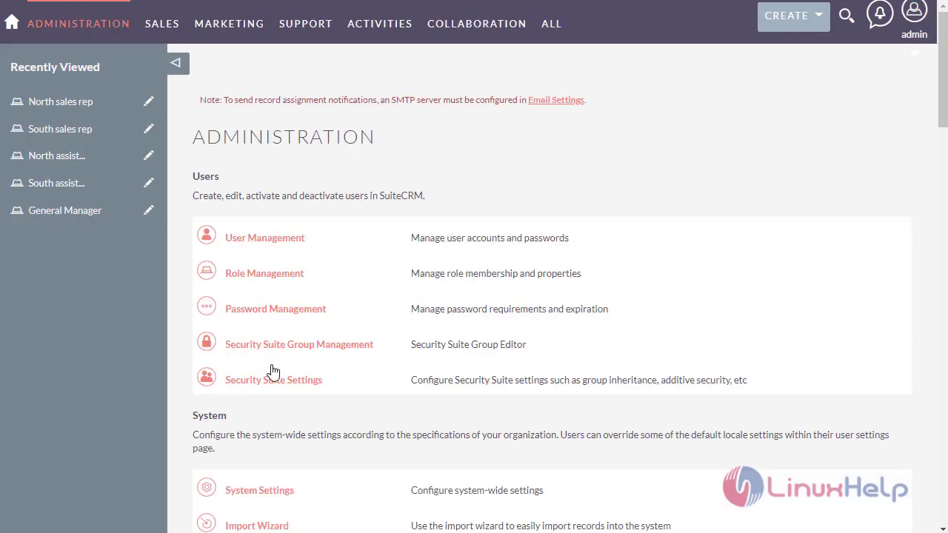
{"action": "left_click", "coordinate": [274, 347]}
{"action": "left_click", "coordinate": [364, 277]}
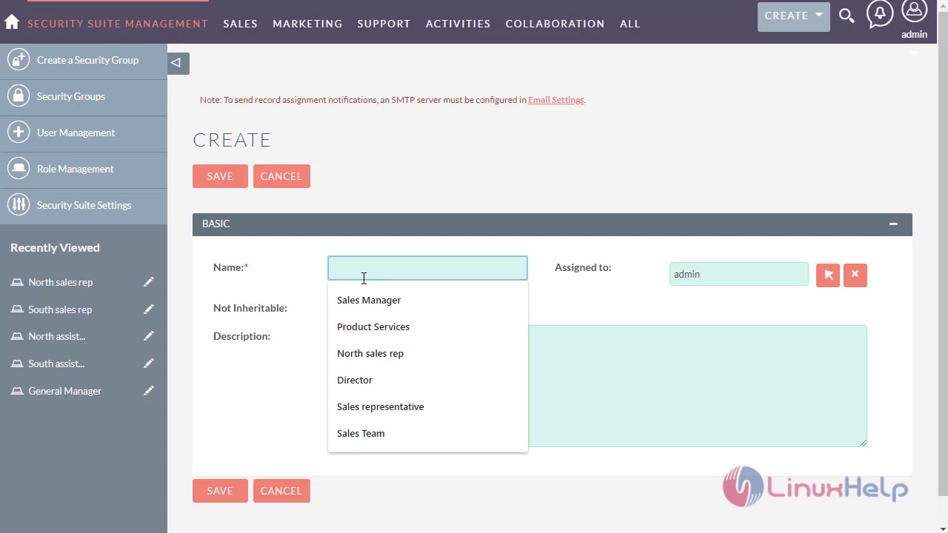
- Save group 'North assistant manager' with description 'this is for north assistant manager'
{"action": "type", "text": "No"}
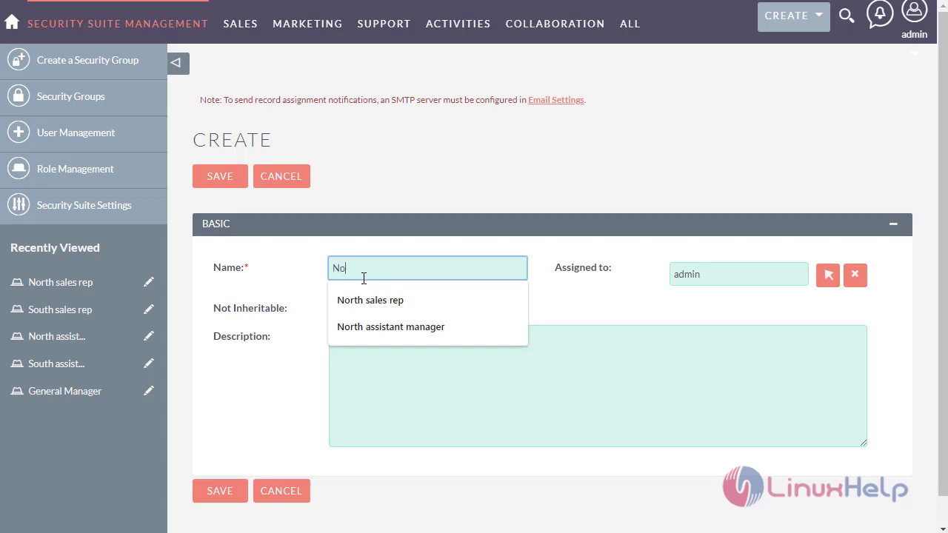
{"action": "type", "text": "rth assistant manager"}
{"action": "left_click", "coordinate": [380, 330]}
{"action": "left_click", "coordinate": [355, 395]}
{"action": "type", "text": "this is"}
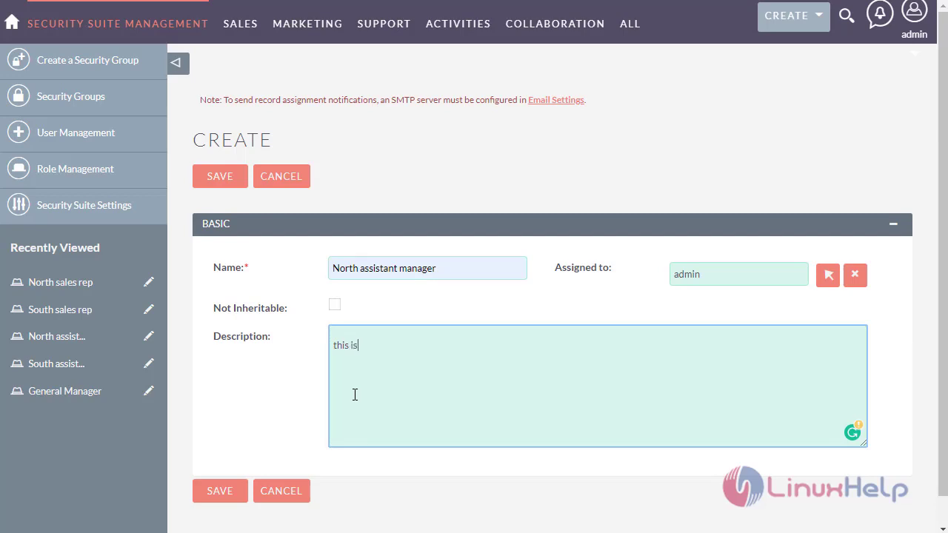
{"action": "type", "text": " for north assistant manager"}
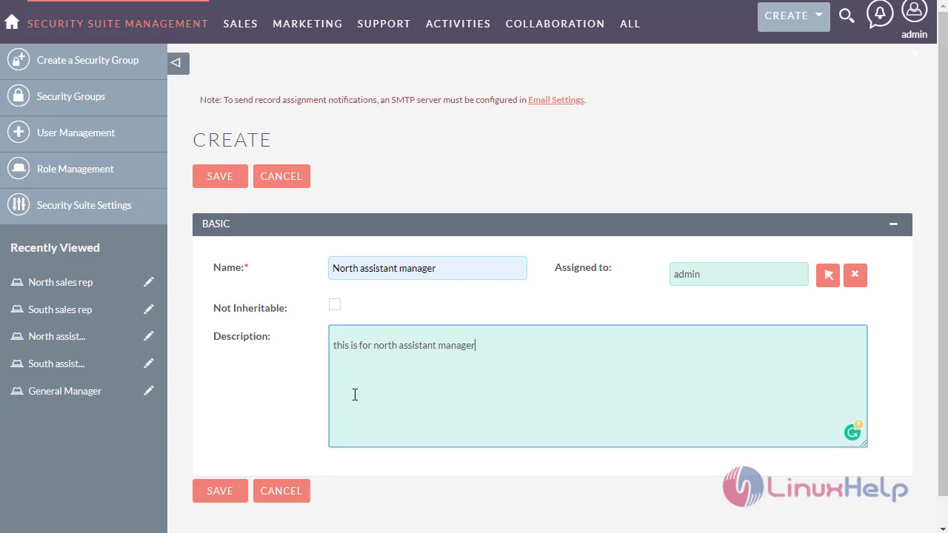
{"action": "left_click", "coordinate": [221, 494]}
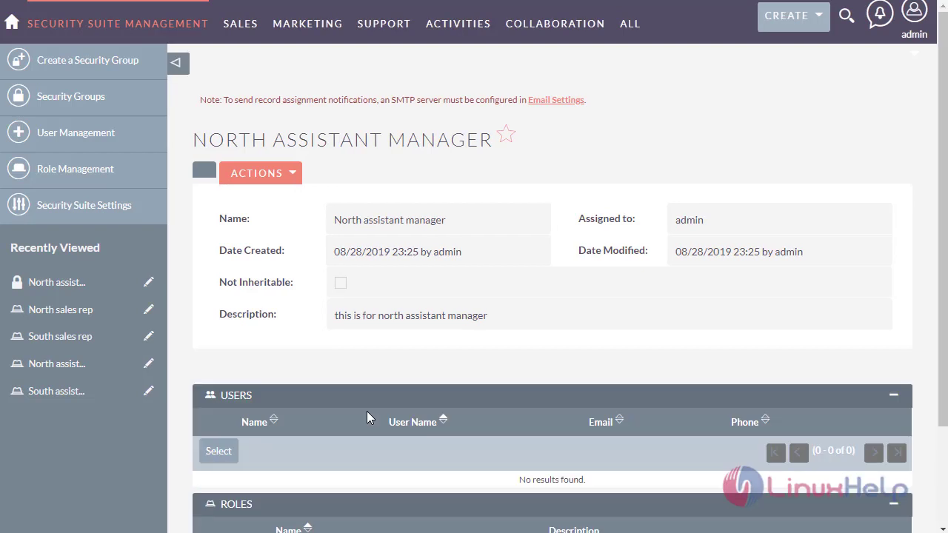
- Add the north assistant manager and north sales rep users to the group
{"action": "scroll", "coordinate": [405, 332], "scroll_direction": "down", "scroll_amount": 2}
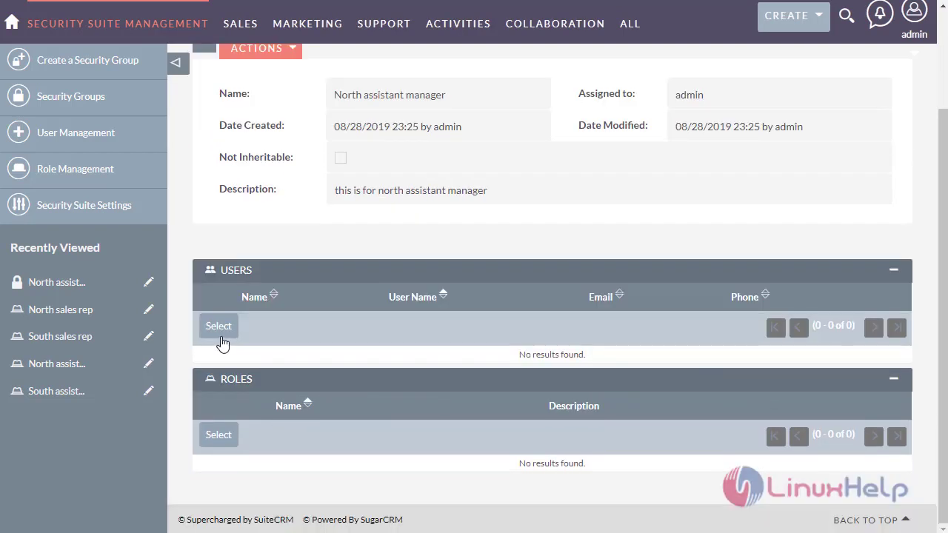
{"action": "left_click", "coordinate": [223, 341]}
{"action": "scroll", "coordinate": [86, 247], "scroll_direction": "down", "scroll_amount": 10}
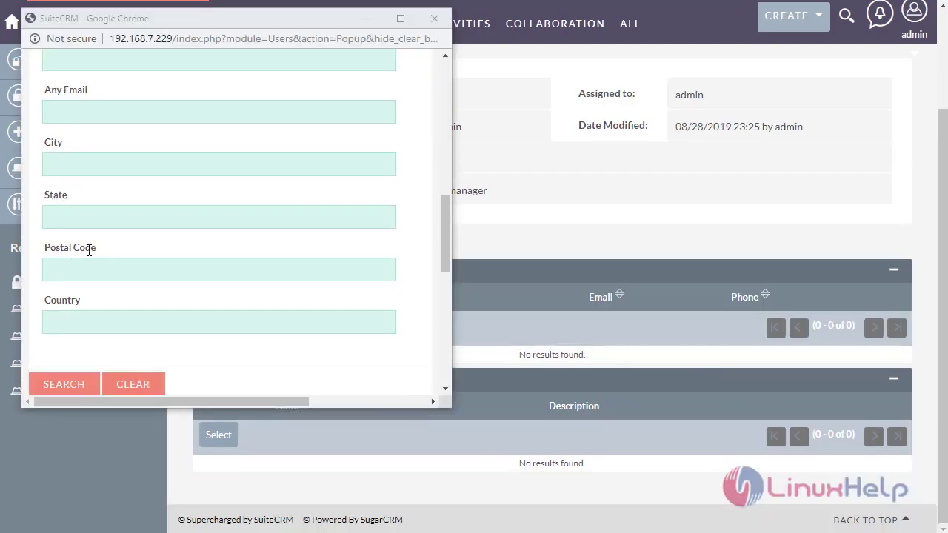
{"action": "scroll", "coordinate": [89, 250], "scroll_direction": "down", "scroll_amount": 3}
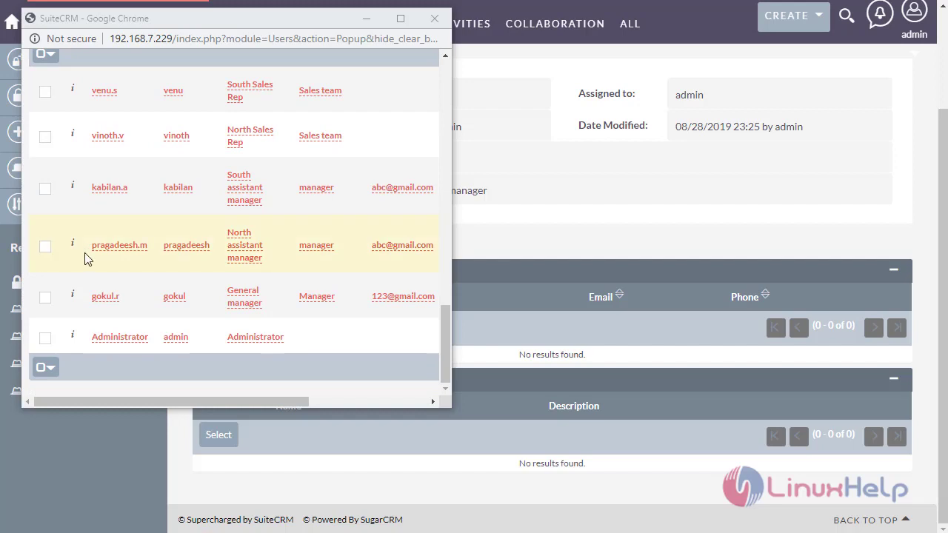
{"action": "left_click", "coordinate": [45, 246]}
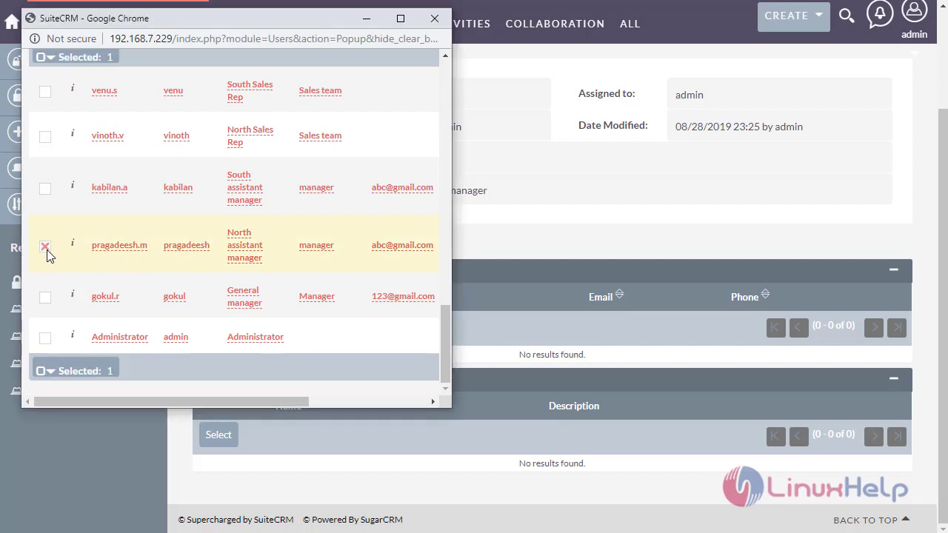
{"action": "left_click", "coordinate": [48, 138]}
{"action": "scroll", "coordinate": [60, 159], "scroll_direction": "up", "scroll_amount": 5}
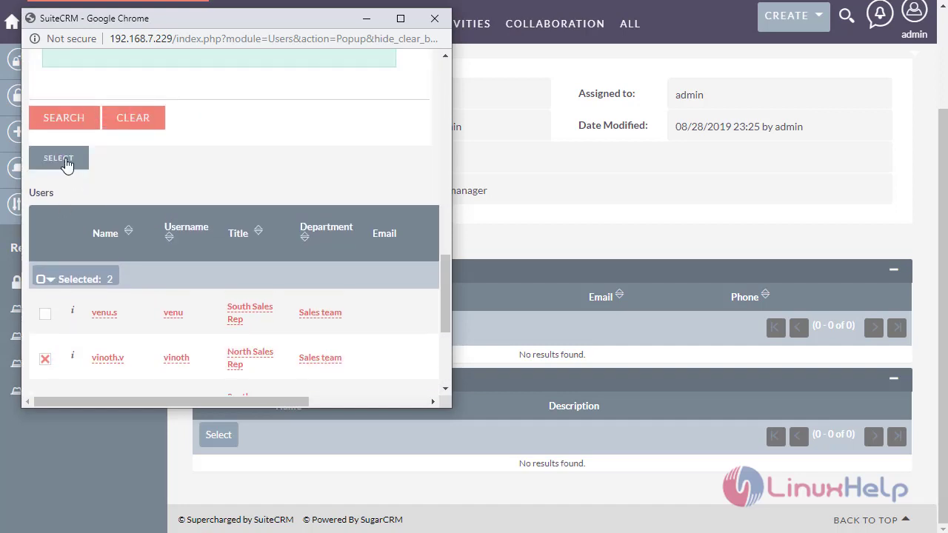
{"action": "left_click", "coordinate": [65, 164]}
- Attach the North assistant manager role to the group
{"action": "scroll", "coordinate": [231, 288], "scroll_direction": "down", "scroll_amount": 2}
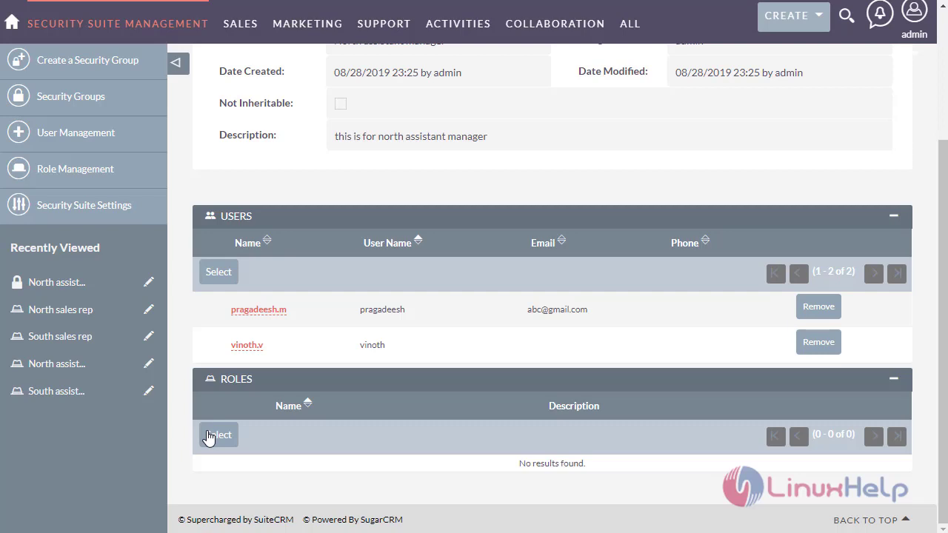
{"action": "left_click", "coordinate": [208, 438]}
{"action": "scroll", "coordinate": [229, 294], "scroll_direction": "down", "scroll_amount": 1}
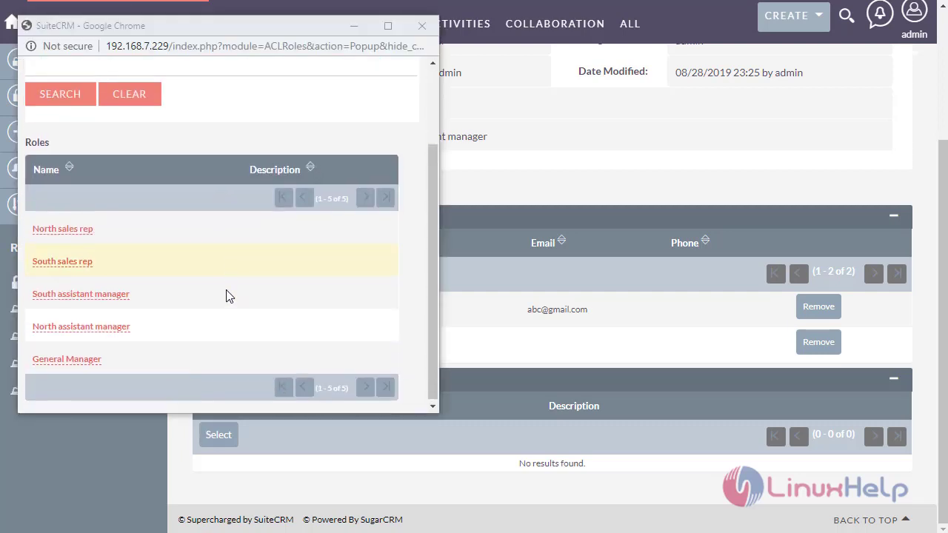
{"action": "left_click", "coordinate": [96, 326]}
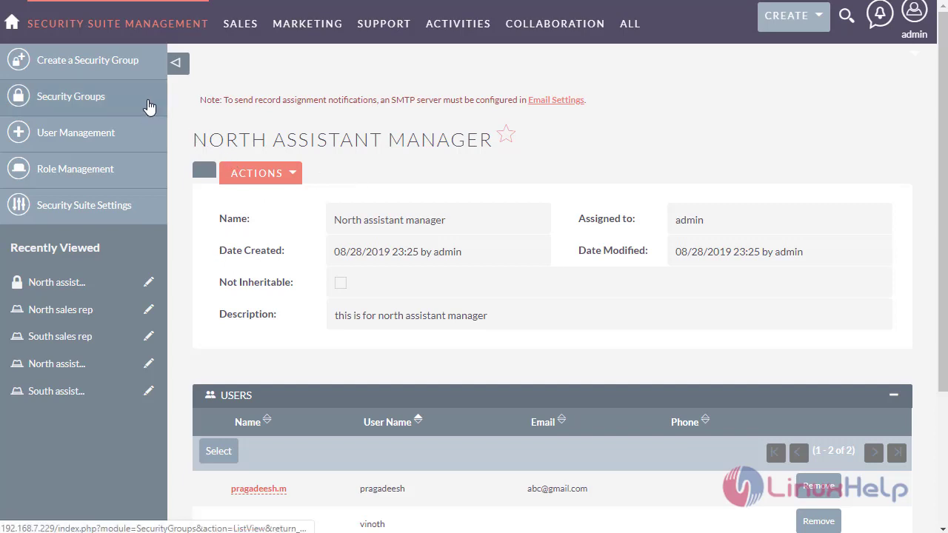
- Save group 'South assistant manager' with description 'This is for south assistant manager'
{"action": "left_click", "coordinate": [117, 69]}
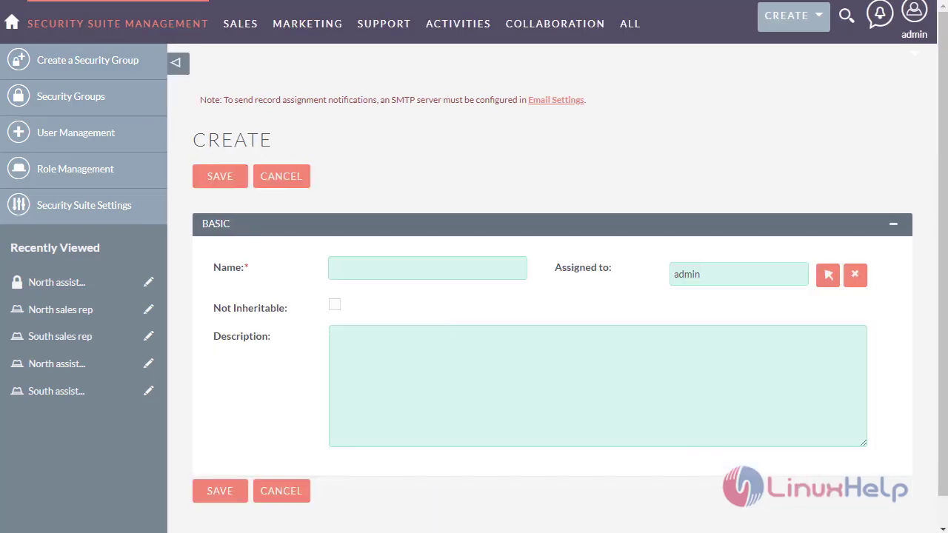
{"action": "left_click", "coordinate": [394, 278]}
{"action": "type", "text": "Sout"}
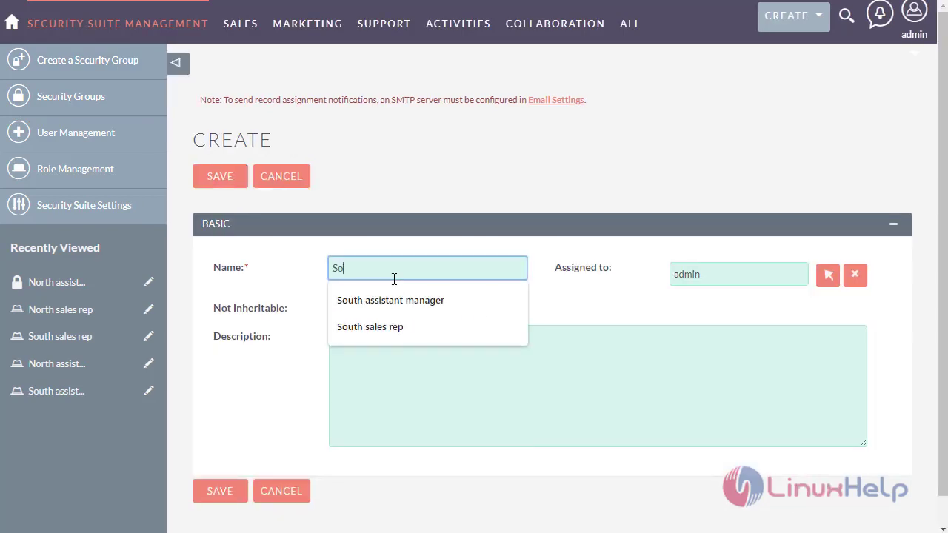
{"action": "key", "text": "Down"}
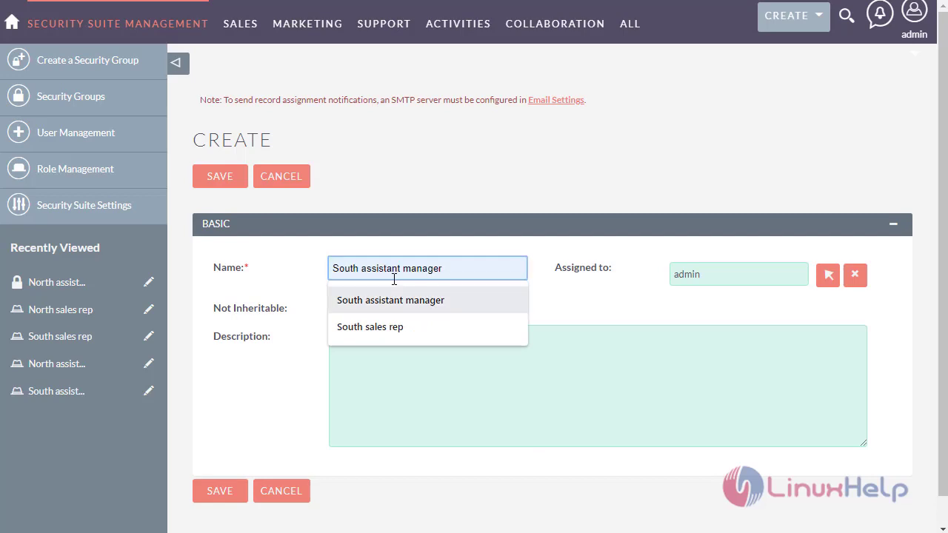
{"action": "key", "text": "Return"}
{"action": "left_click", "coordinate": [408, 327]}
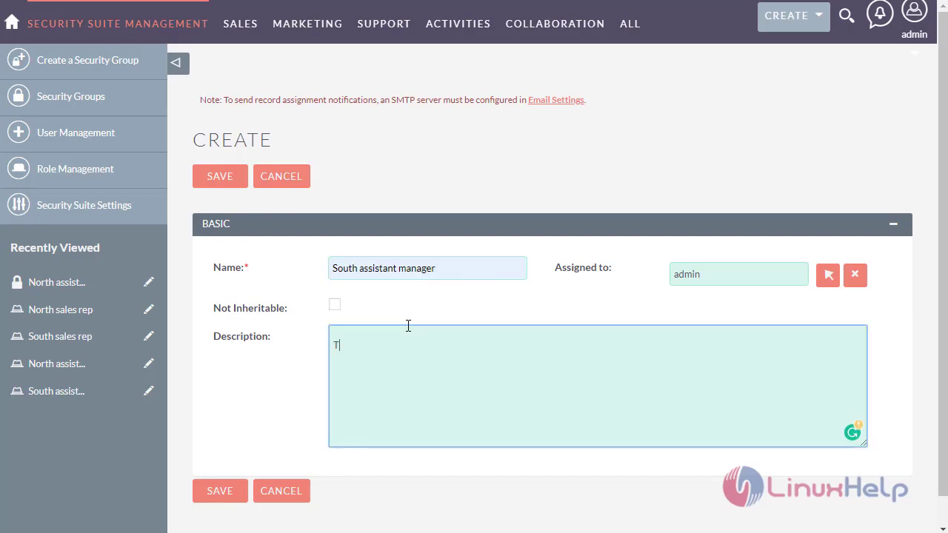
{"action": "type", "text": "This is for south assistant manager"}
{"action": "left_click", "coordinate": [226, 492]}
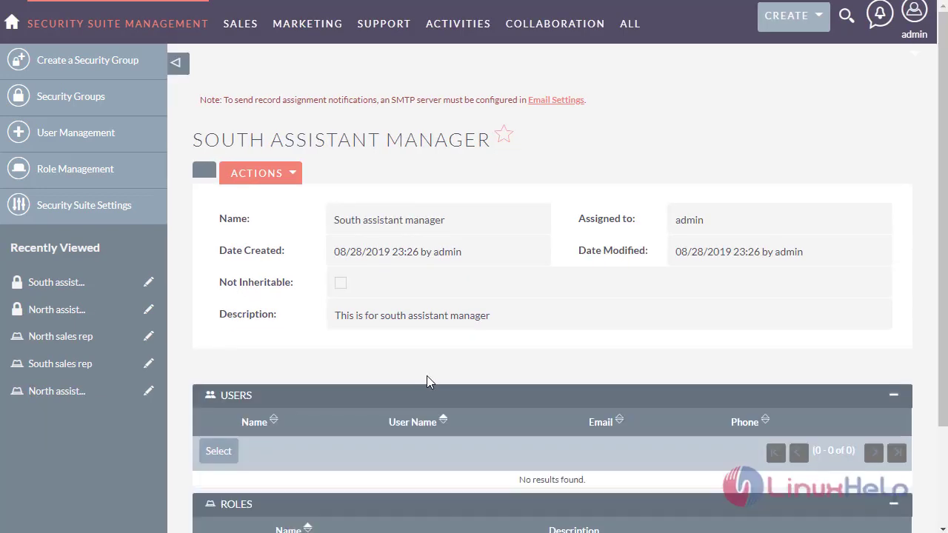
- Add the South assistant manager and South sales rep users to the south group
{"action": "left_click", "coordinate": [218, 451]}
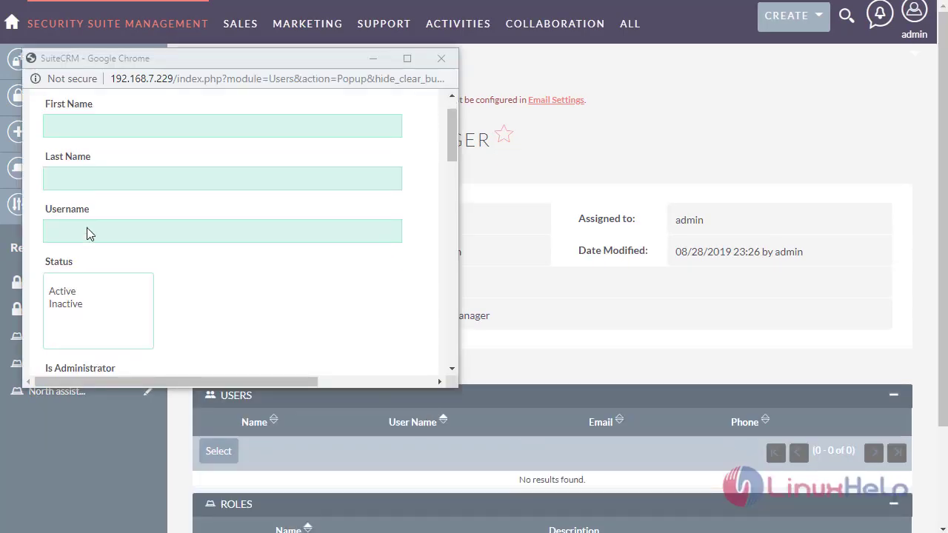
{"action": "scroll", "coordinate": [87, 230], "scroll_direction": "down", "scroll_amount": 5}
{"action": "scroll", "coordinate": [86, 234], "scroll_direction": "down", "scroll_amount": 10}
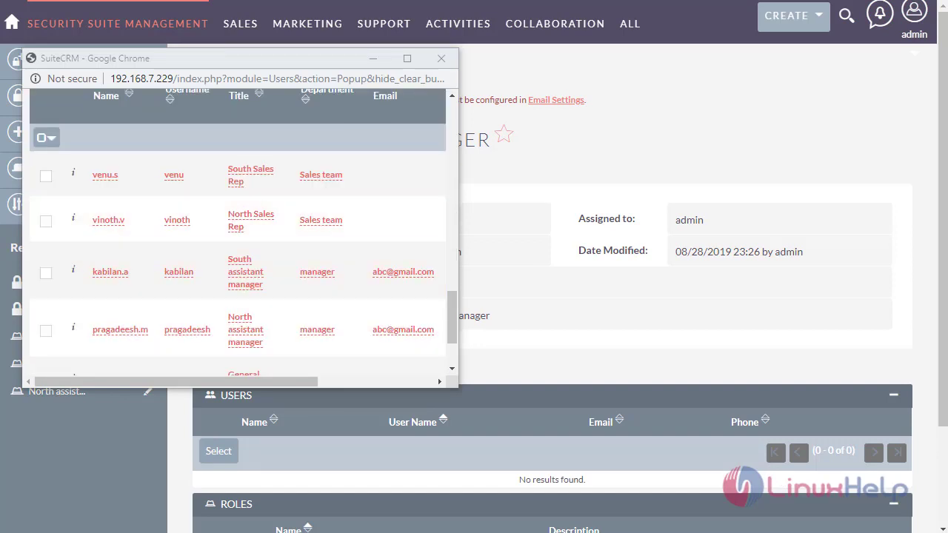
{"action": "left_click", "coordinate": [46, 273]}
{"action": "left_click", "coordinate": [46, 175]}
{"action": "scroll", "coordinate": [59, 174], "scroll_direction": "up", "scroll_amount": 2}
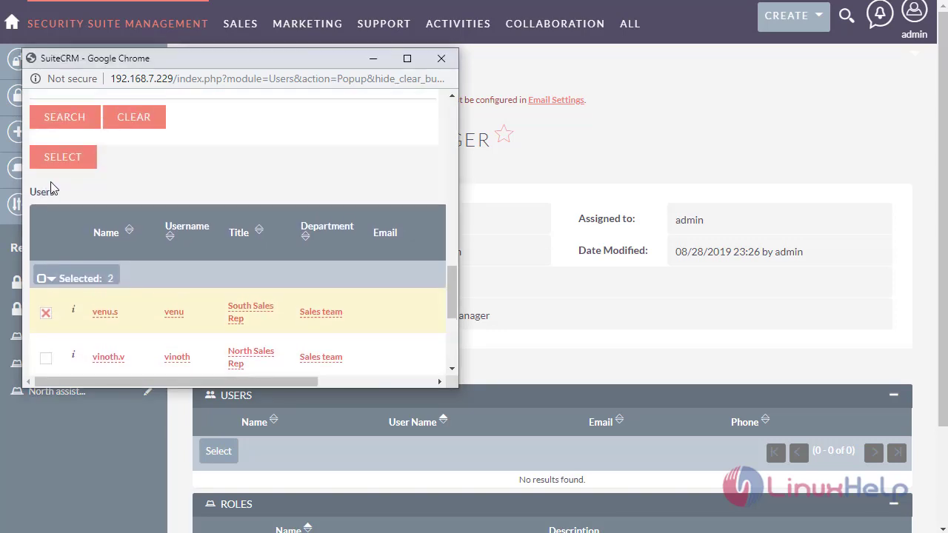
{"action": "left_click", "coordinate": [73, 170]}
- Attach the South assistant manager role to the south group
{"action": "scroll", "coordinate": [307, 370], "scroll_direction": "down", "scroll_amount": 3}
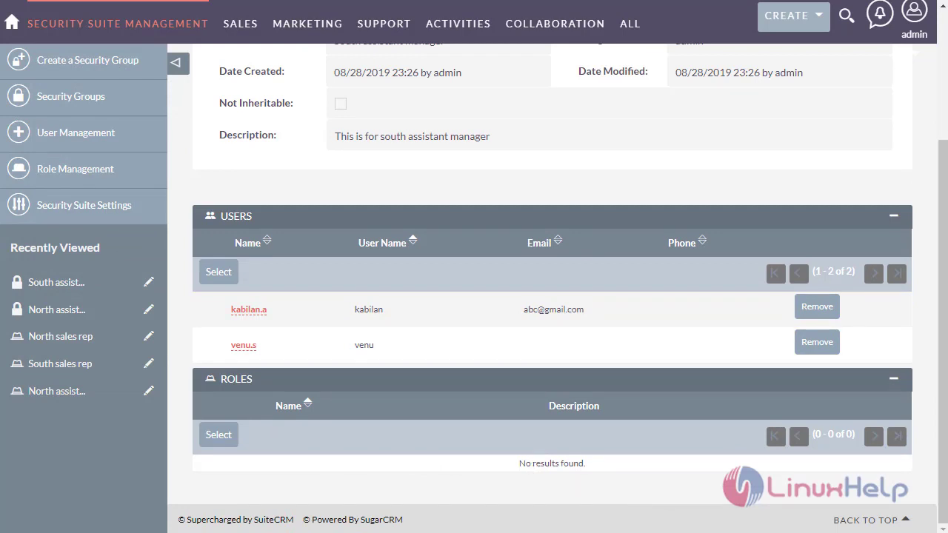
{"action": "left_click", "coordinate": [218, 435]}
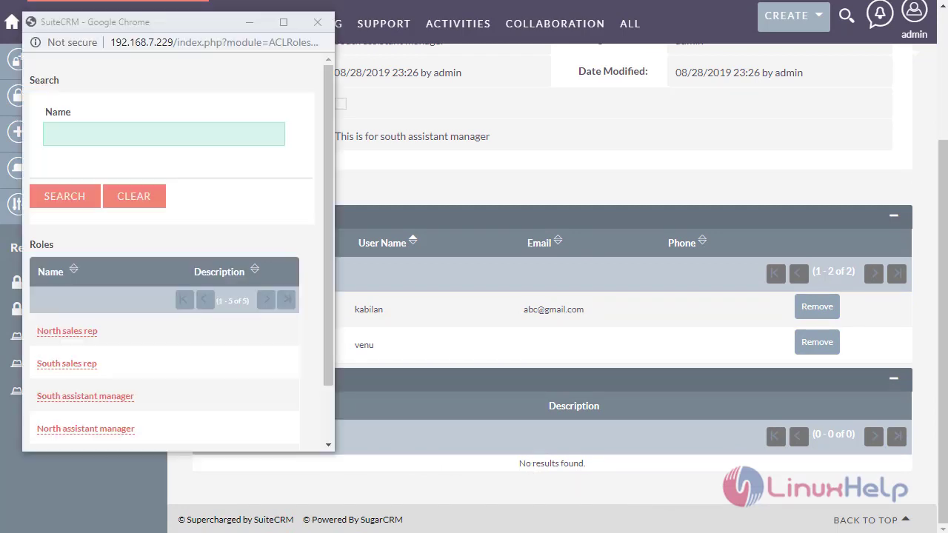
{"action": "left_click", "coordinate": [63, 400]}
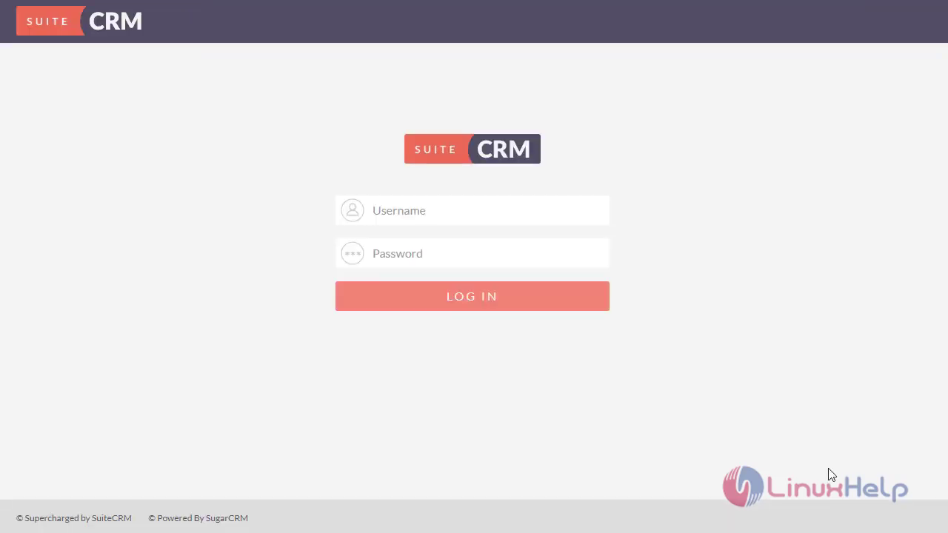
- Sign in as the South assistant manager and go to Accounts
{"action": "left_click", "coordinate": [518, 204]}
{"action": "type", "text": "kabilan******"}
{"action": "left_click", "coordinate": [453, 298]}
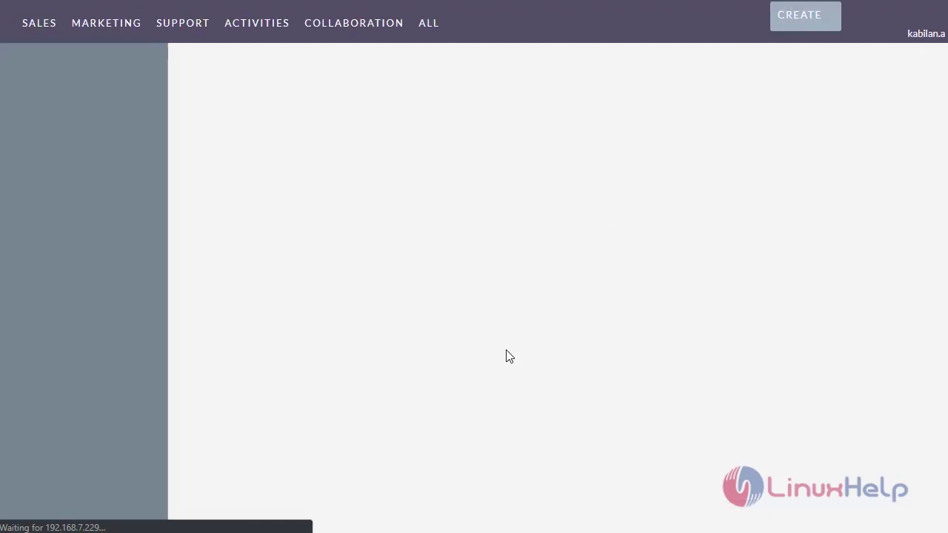
{"action": "mouse_move", "coordinate": [446, 28]}
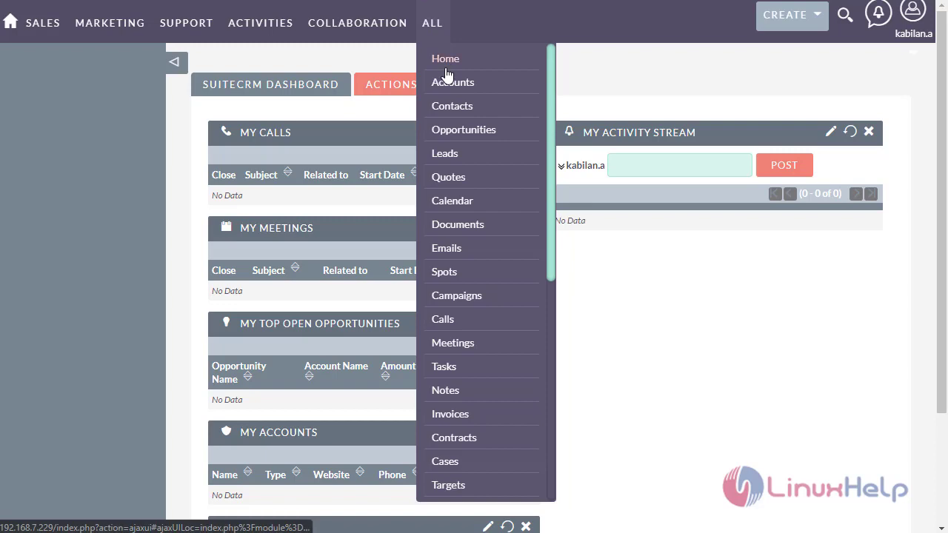
{"action": "left_click", "coordinate": [453, 86]}
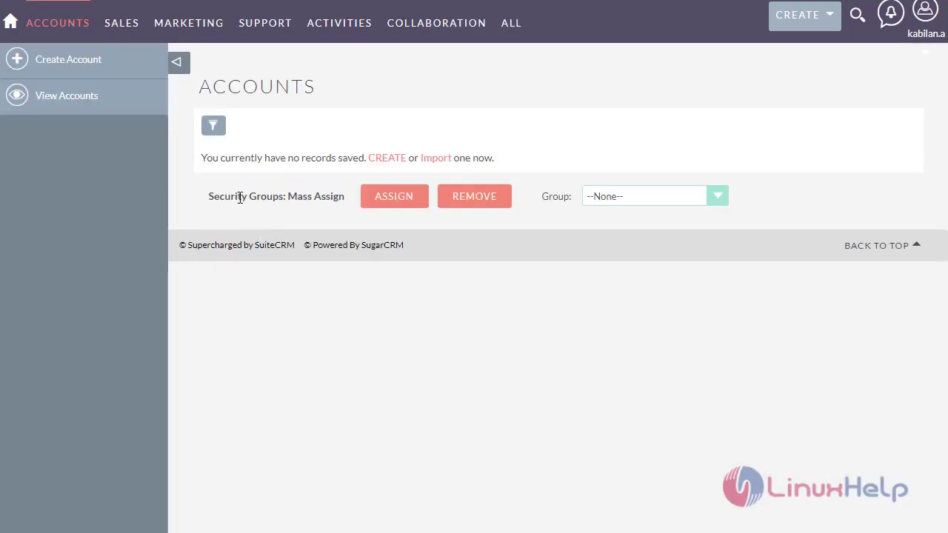
- Create and save the 'everwin school' account from its autofill entry, then view Accounts
{"action": "left_click", "coordinate": [119, 80]}
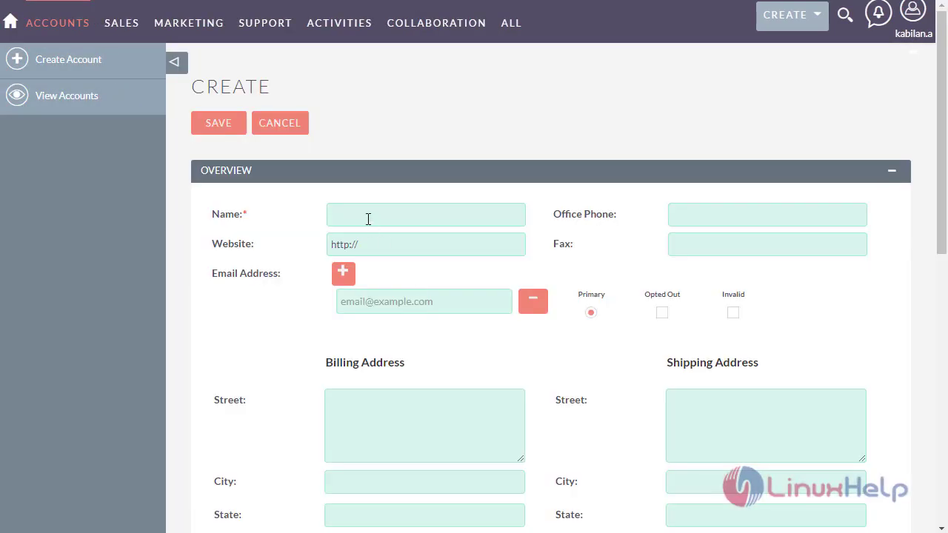
{"action": "left_click", "coordinate": [362, 214]}
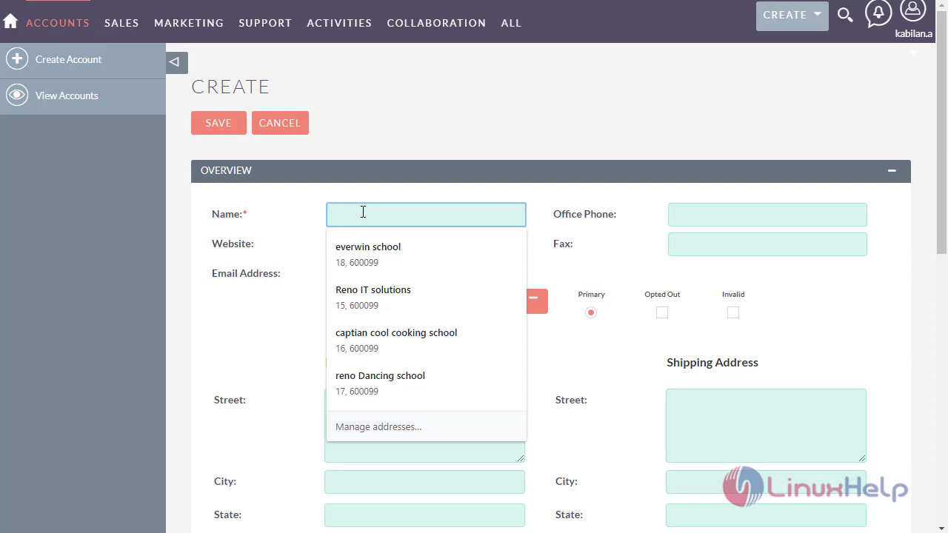
{"action": "left_click", "coordinate": [361, 255]}
{"action": "scroll", "coordinate": [339, 348], "scroll_direction": "down", "scroll_amount": 6}
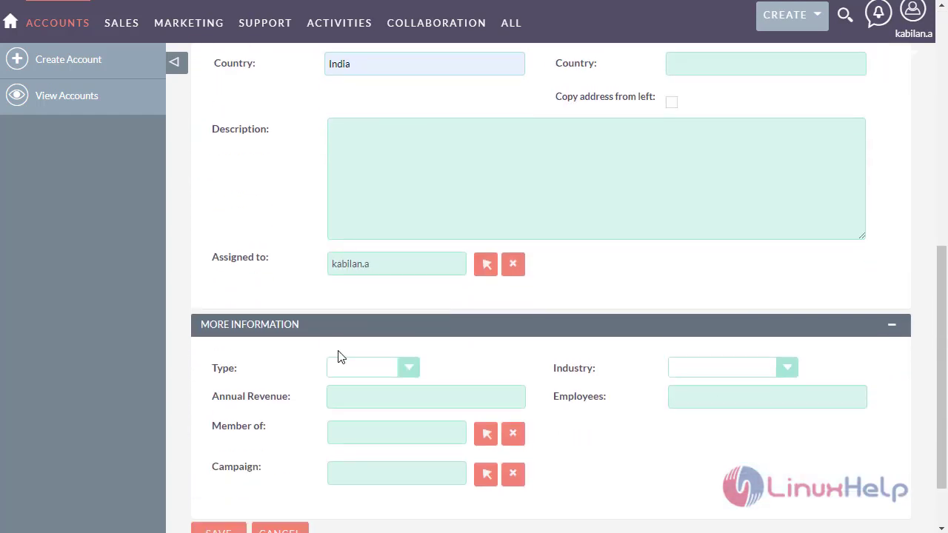
{"action": "scroll", "coordinate": [338, 357], "scroll_direction": "down", "scroll_amount": 1}
{"action": "left_click", "coordinate": [234, 469]}
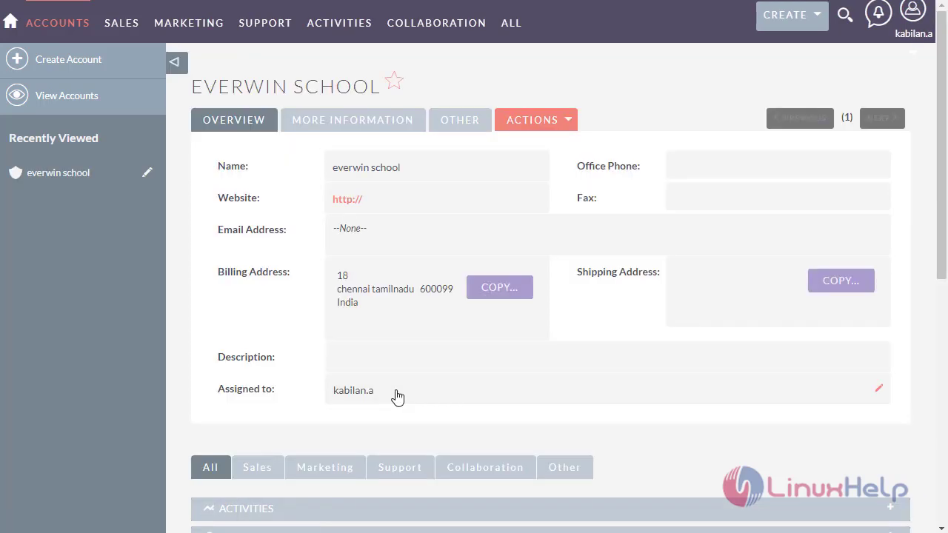
{"action": "left_click", "coordinate": [114, 97]}
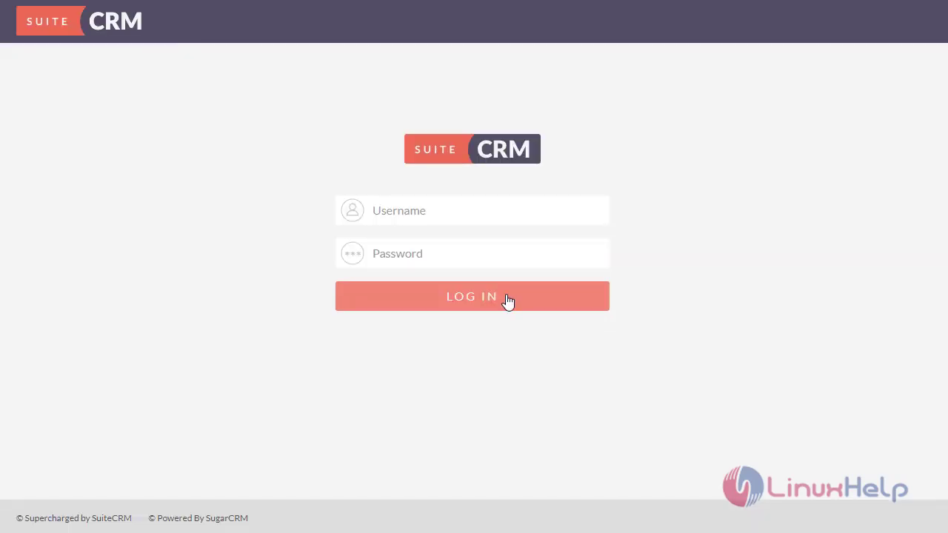
- Sign in as the South sales rep, confirm Accounts is empty, then sign out
{"action": "type", "text": "venu"}
{"action": "key", "text": "Tab"}
{"action": "type", "text": "****"}
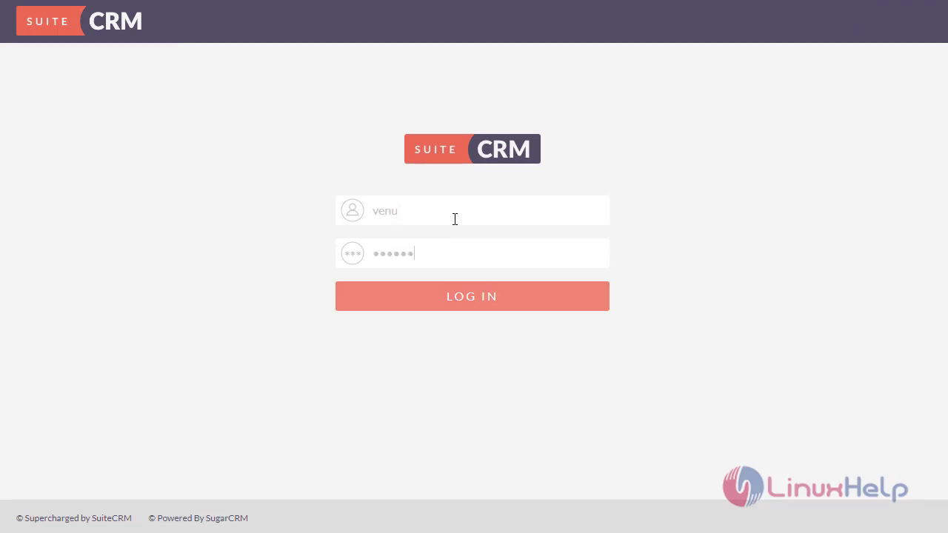
{"action": "left_click", "coordinate": [485, 303]}
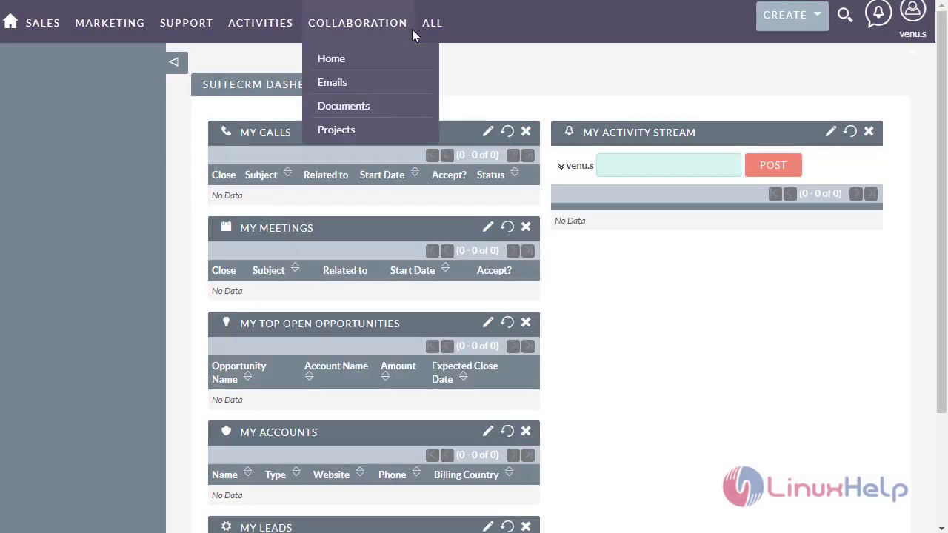
{"action": "mouse_move", "coordinate": [434, 31]}
{"action": "left_click", "coordinate": [453, 83]}
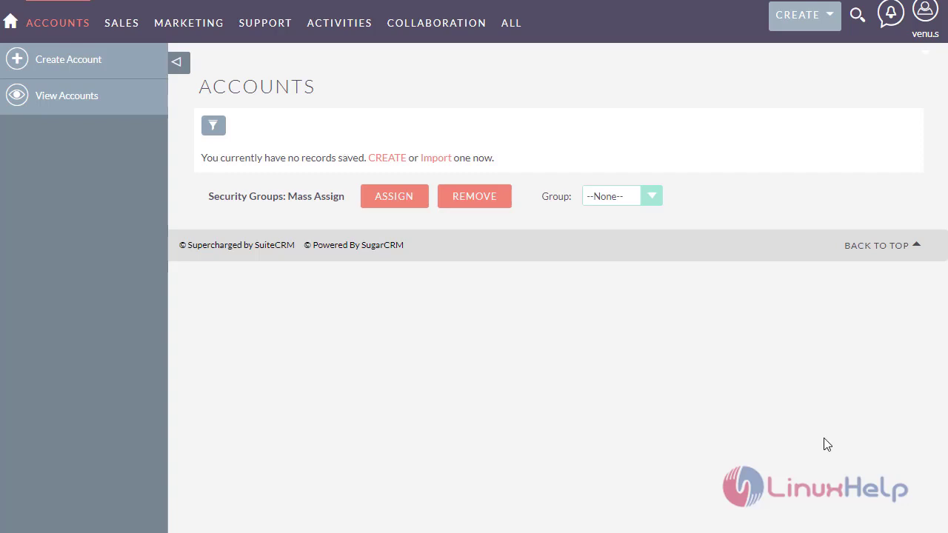
{"action": "mouse_move", "coordinate": [924, 13]}
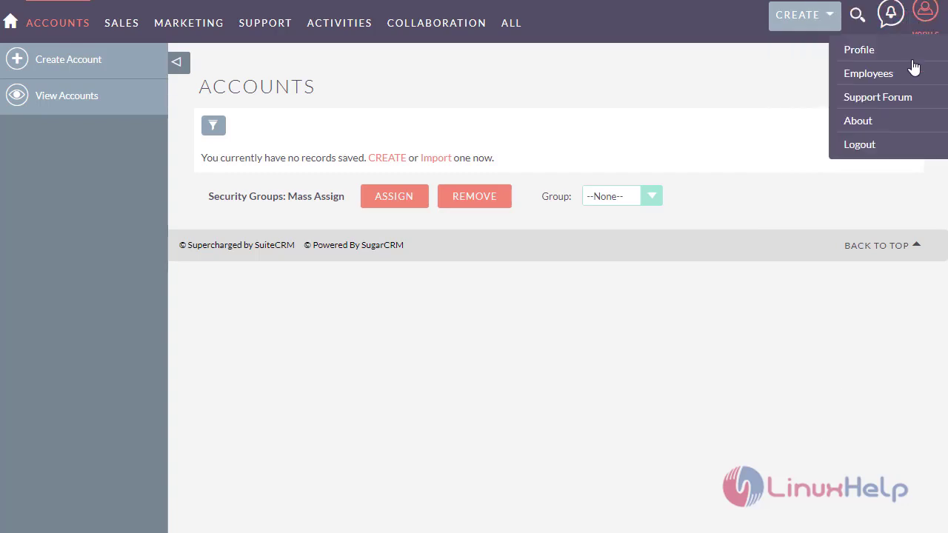
{"action": "left_click", "coordinate": [886, 148]}
- Enter the North assistant manager's password, sign in, and view the empty Accounts list
{"action": "type", "text": "*****"}
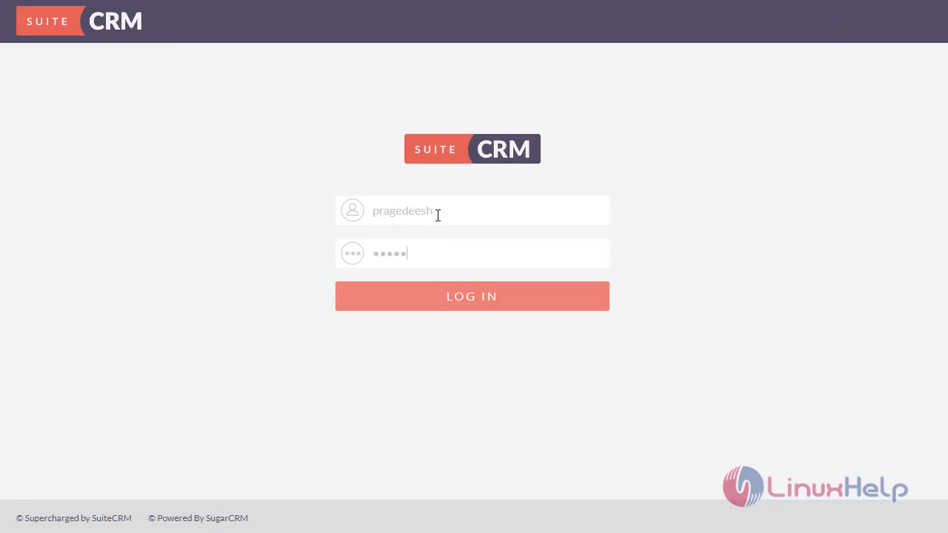
{"action": "left_click", "coordinate": [444, 284]}
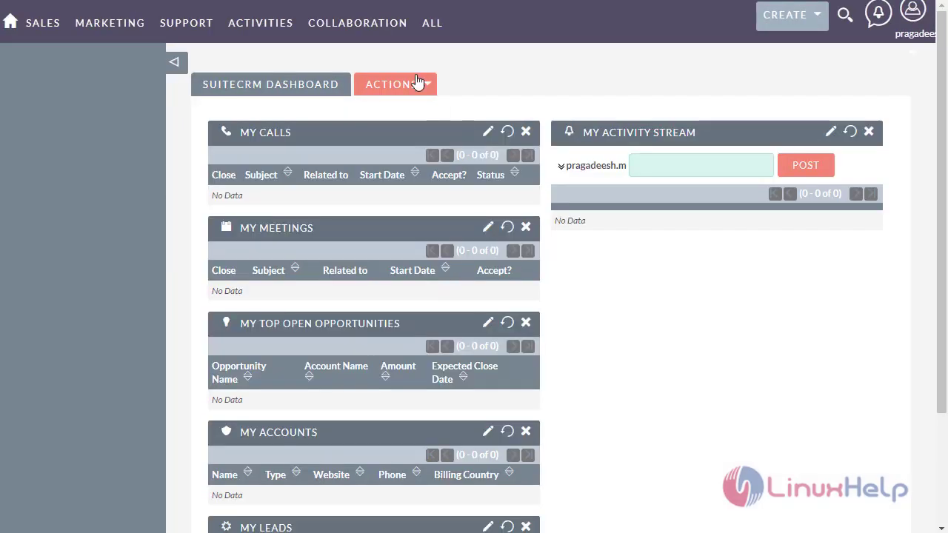
{"action": "mouse_move", "coordinate": [440, 48]}
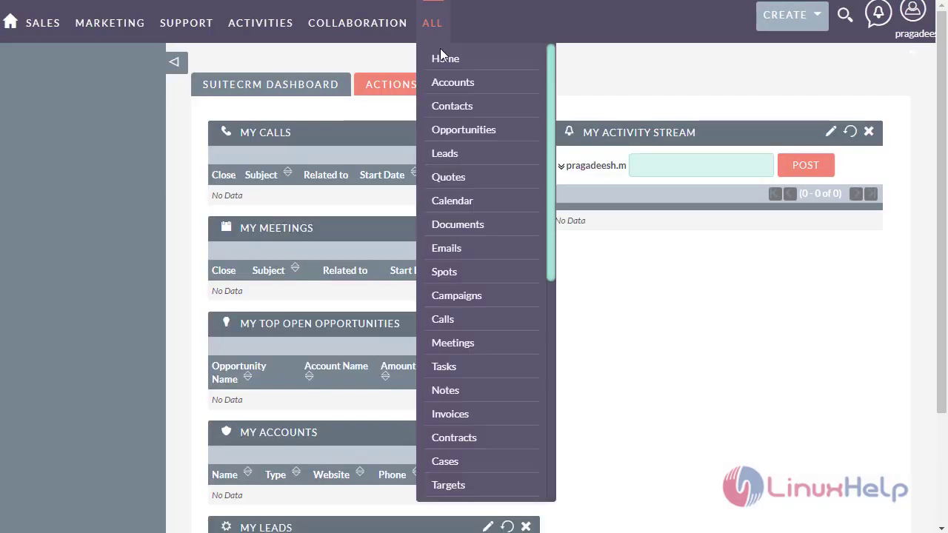
{"action": "left_click", "coordinate": [448, 87]}
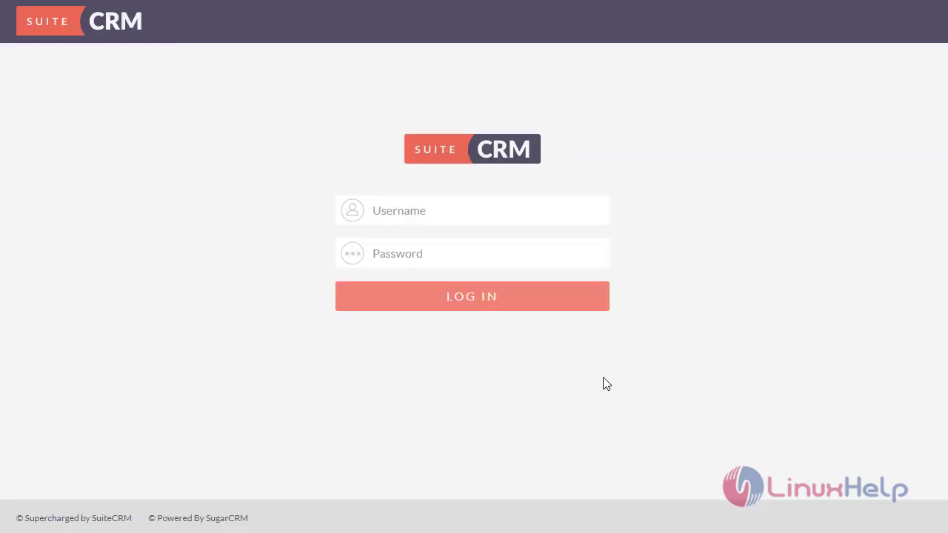
- Log in with the next user's credentials and find everwin school (Chennai, India) in Accounts
{"action": "type", "text": "gokul"}
{"action": "left_click", "coordinate": [463, 242]}
{"action": "type", "text": "******"}
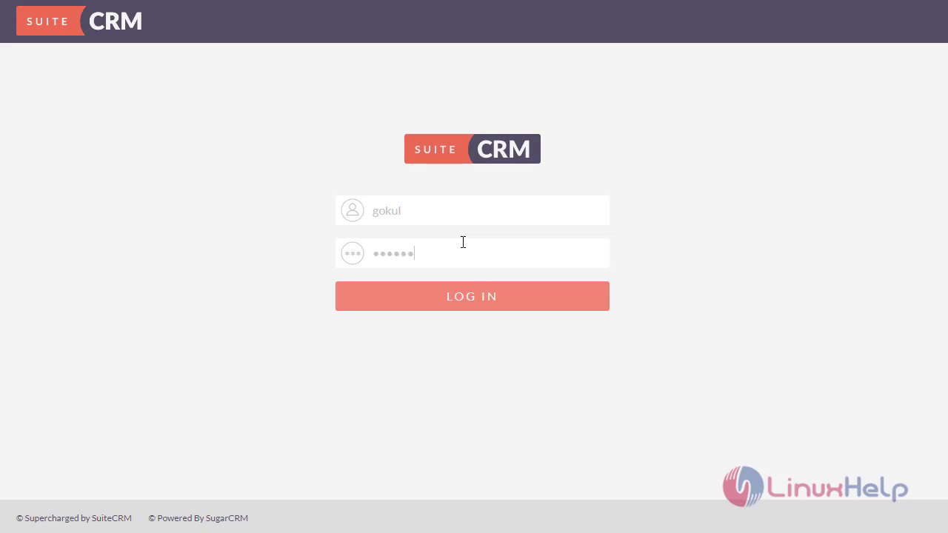
{"action": "left_click", "coordinate": [440, 295]}
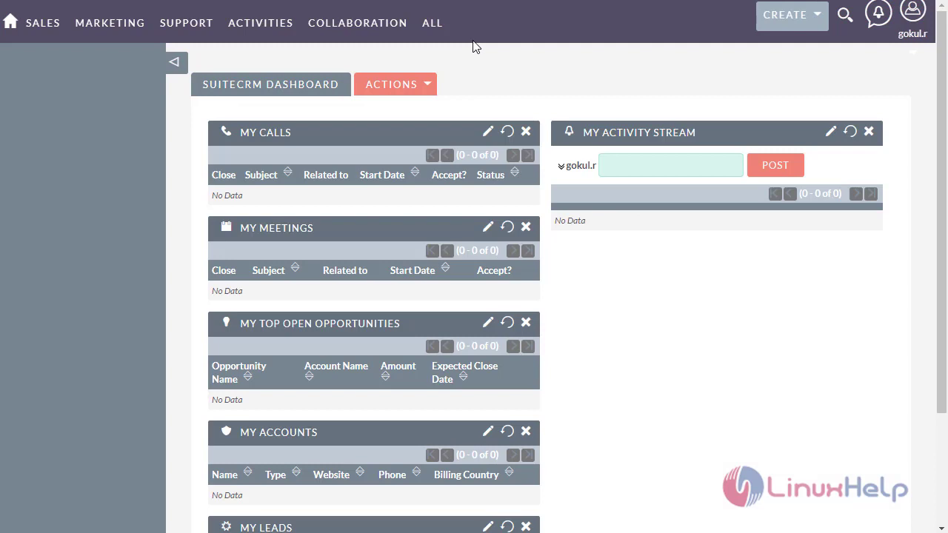
{"action": "mouse_move", "coordinate": [431, 33]}
{"action": "left_click", "coordinate": [449, 84]}
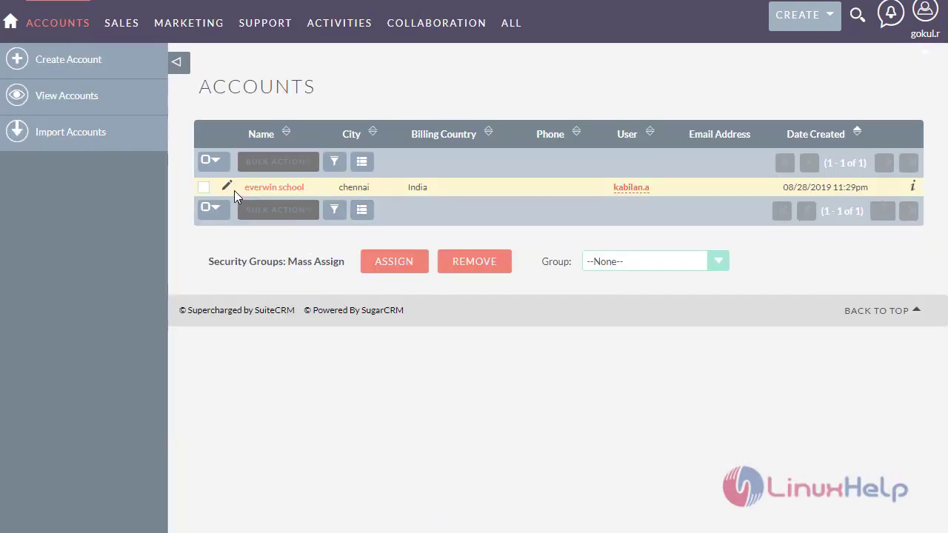